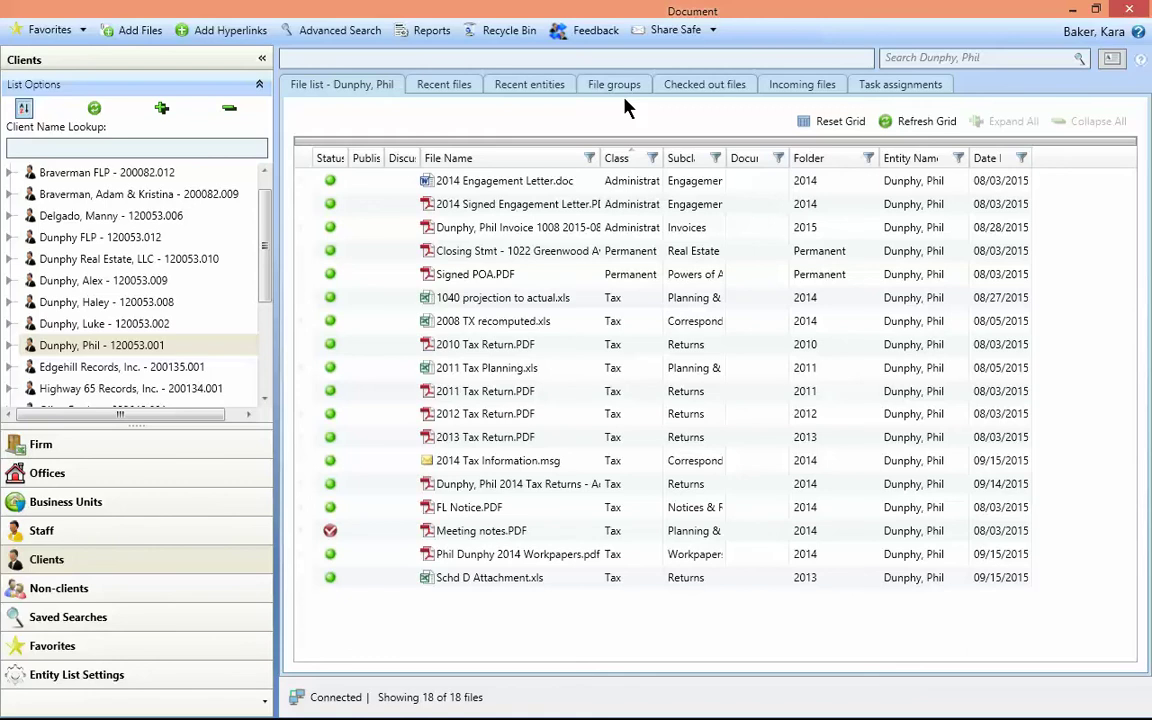
Review the files in the Modern Family Returns, Engagement Letters and Dunphy Workpapers file groups
left_click(621, 90)
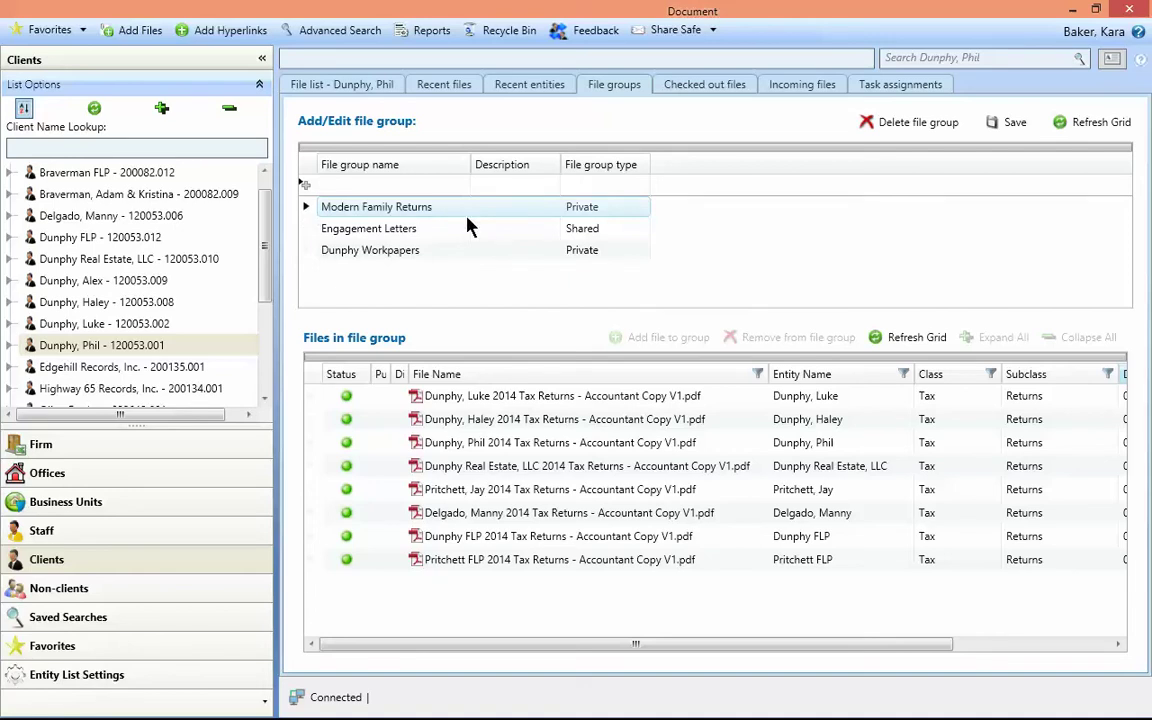
left_click(598, 212)
left_click(307, 236)
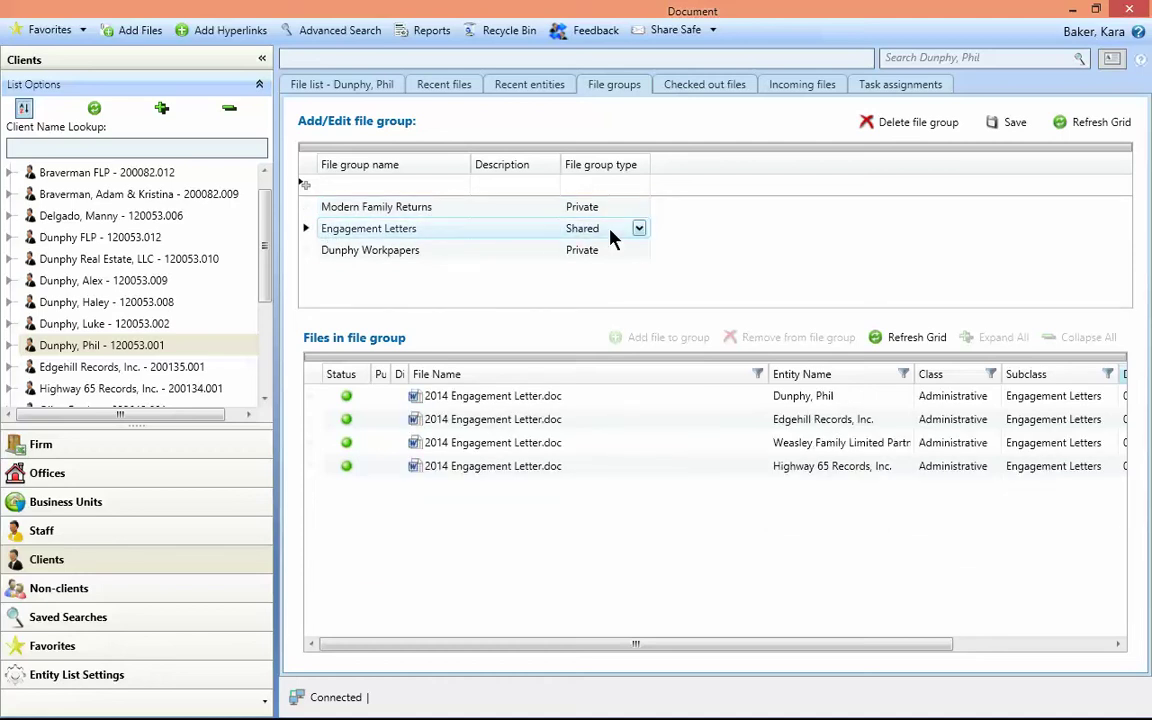
left_click(311, 252)
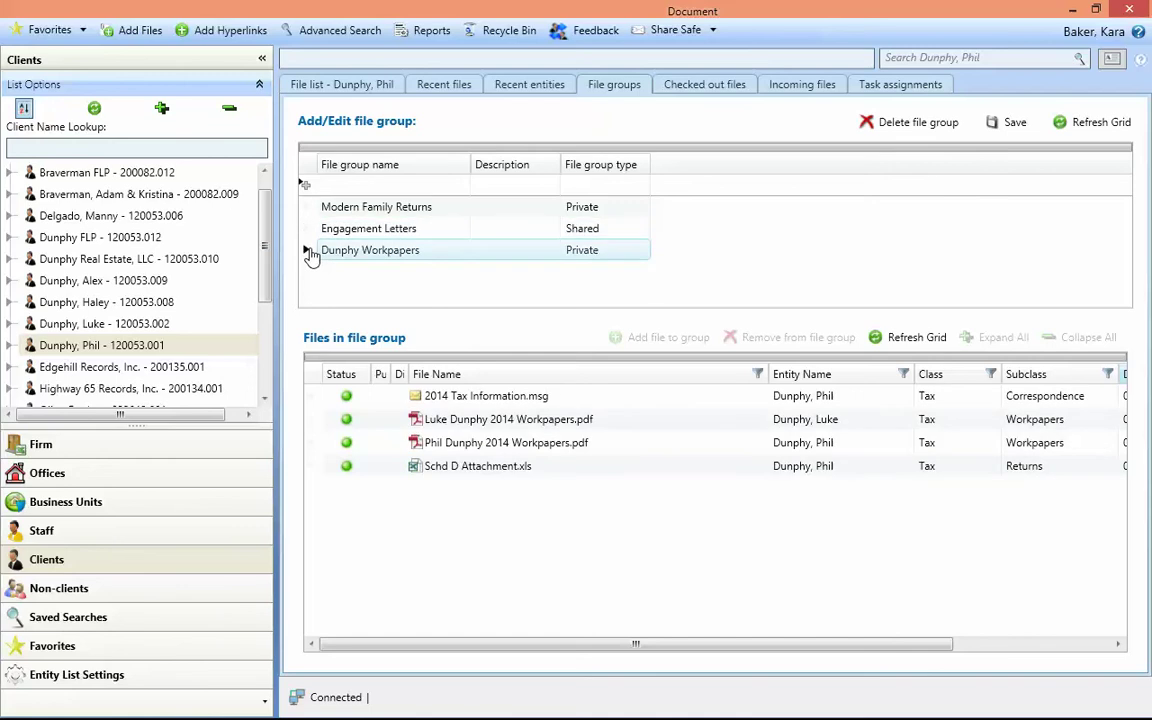
right_click(495, 262)
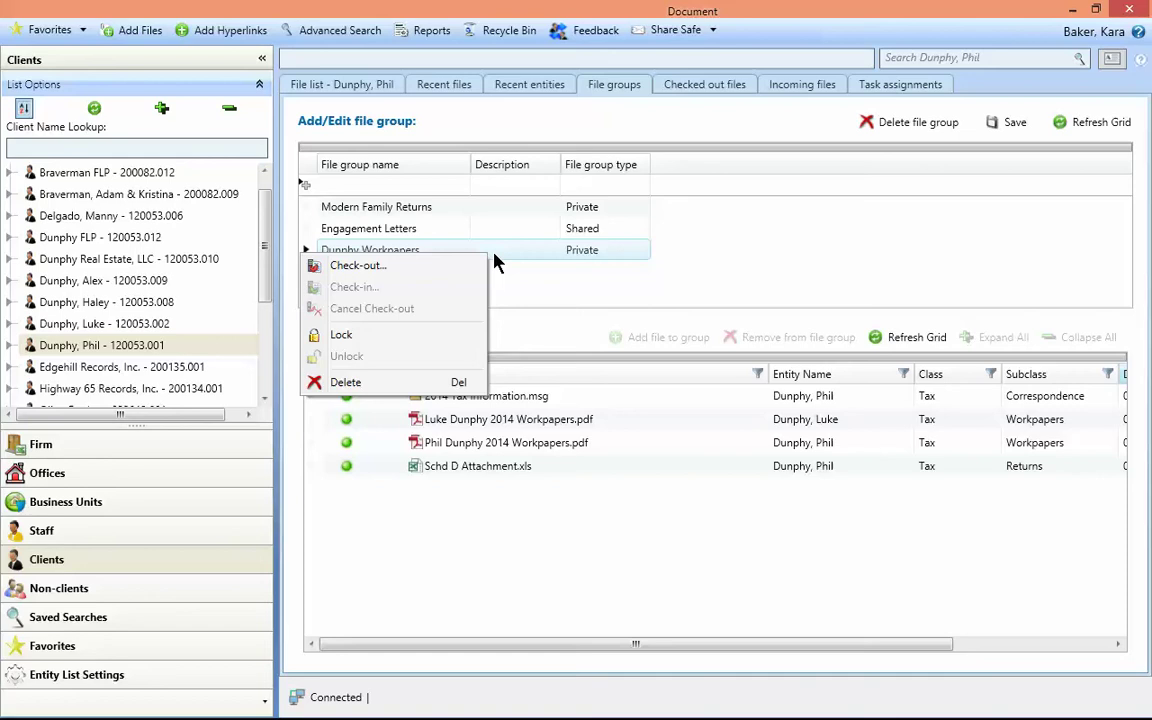
left_click(560, 310)
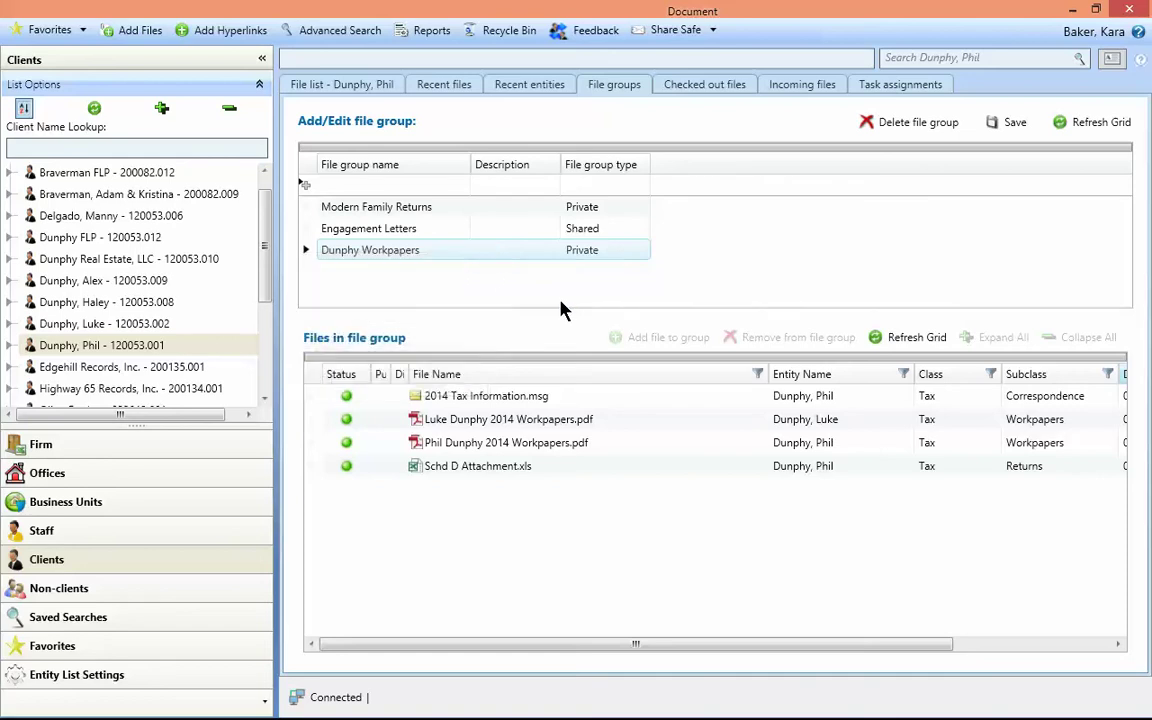
Add a private file group named 'Braverman Returns' and acknowledge the confirmation
left_click(343, 186)
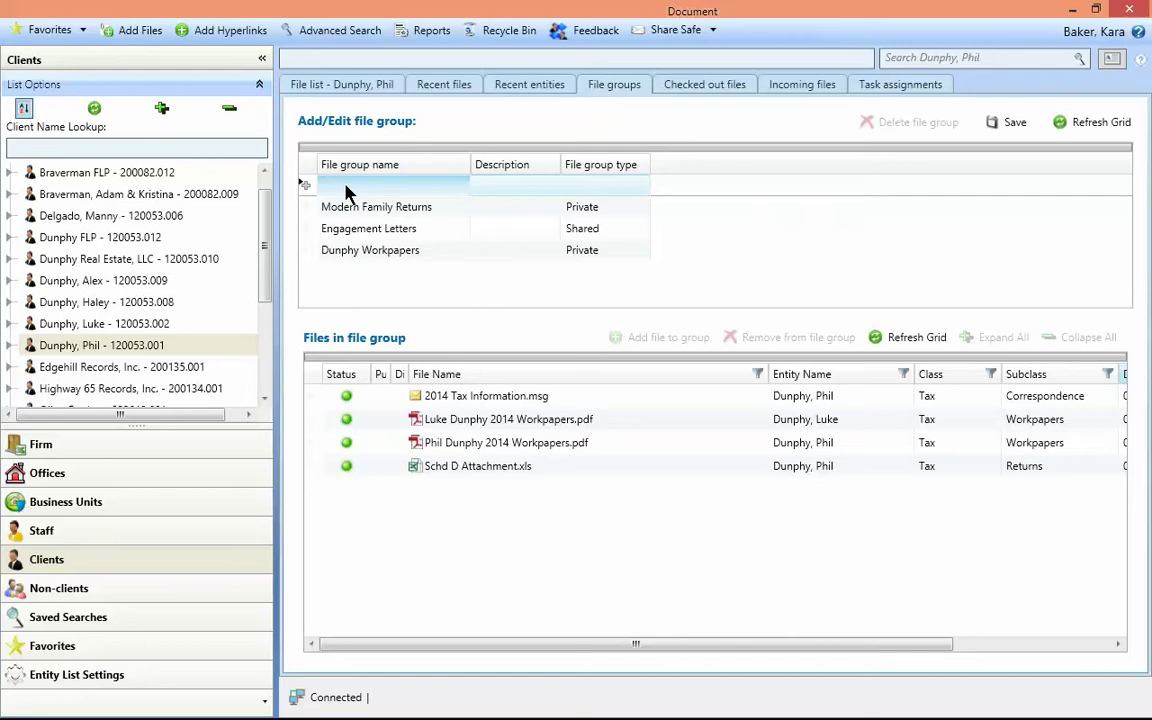
left_click(333, 184)
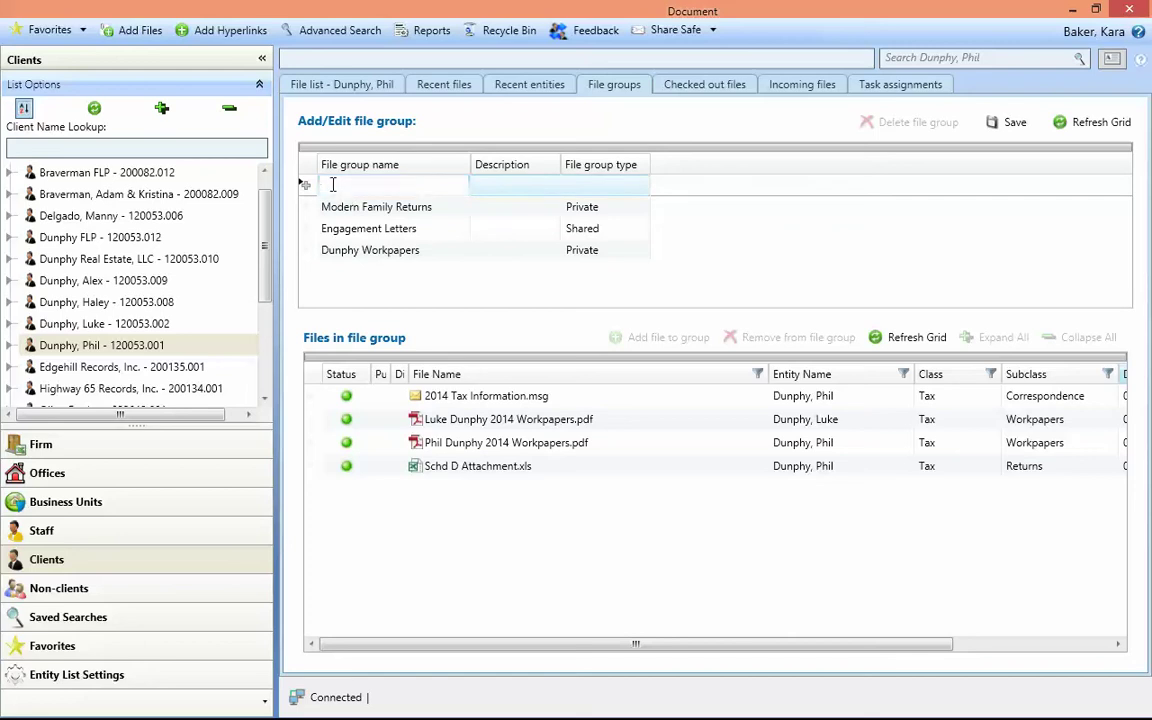
type("Braverman Returns")
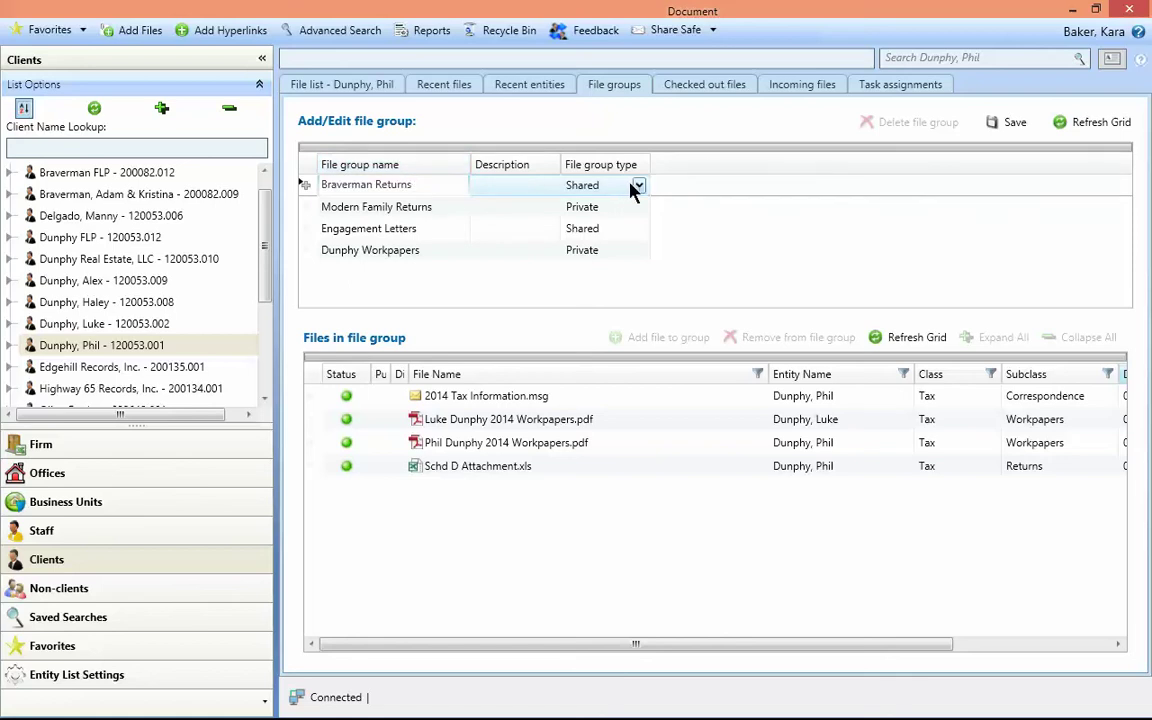
left_click(638, 187)
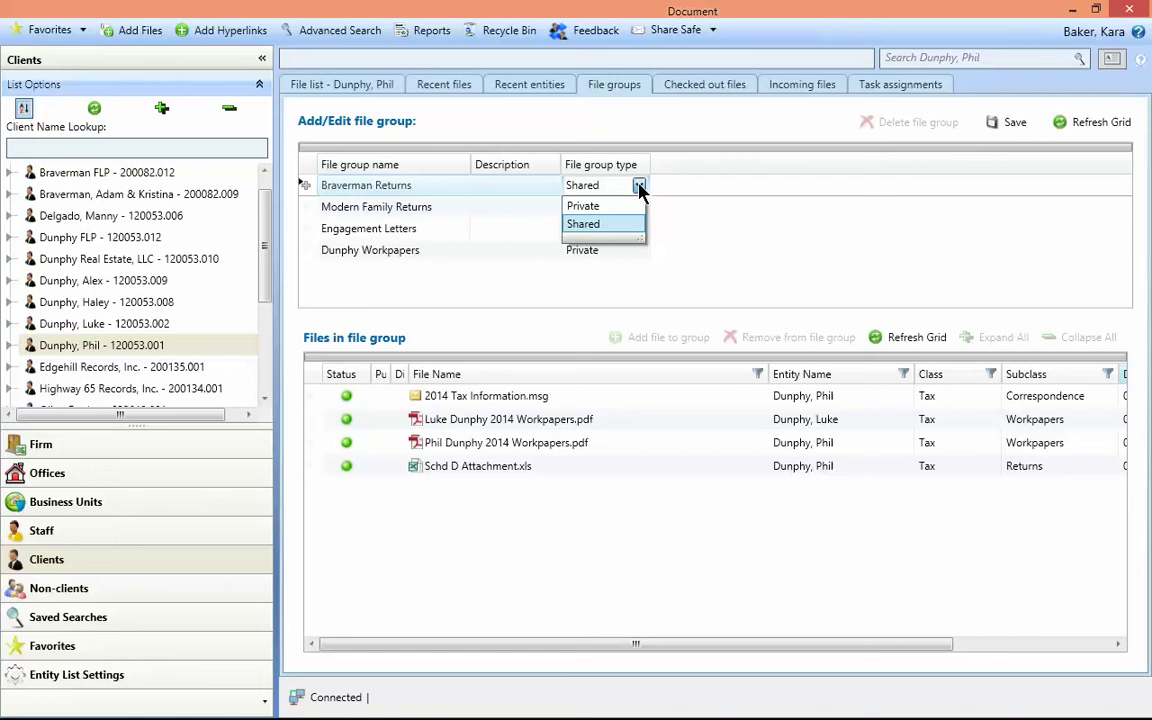
left_click(607, 206)
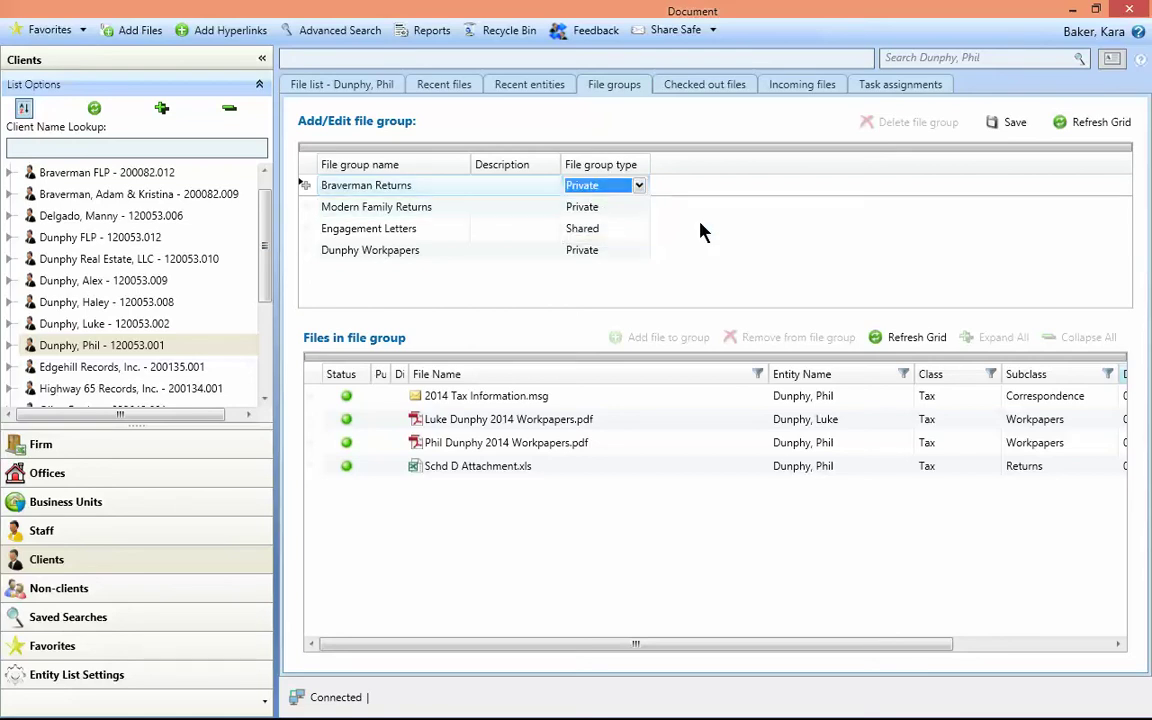
key("Return")
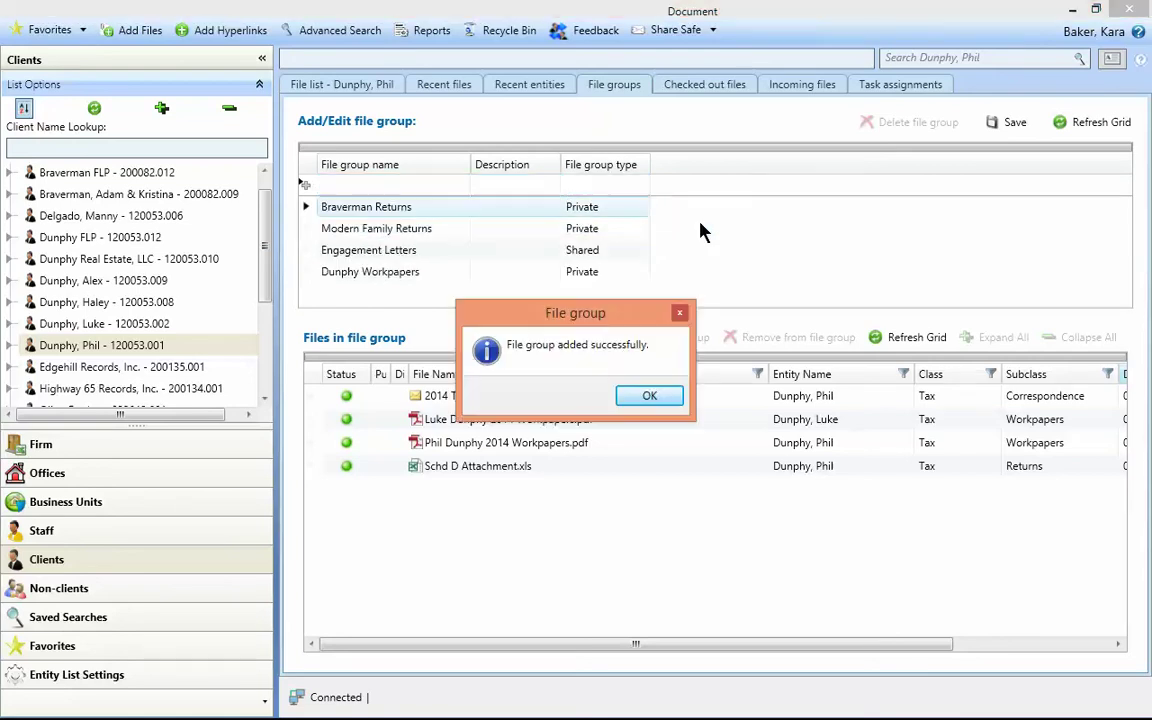
left_click(652, 397)
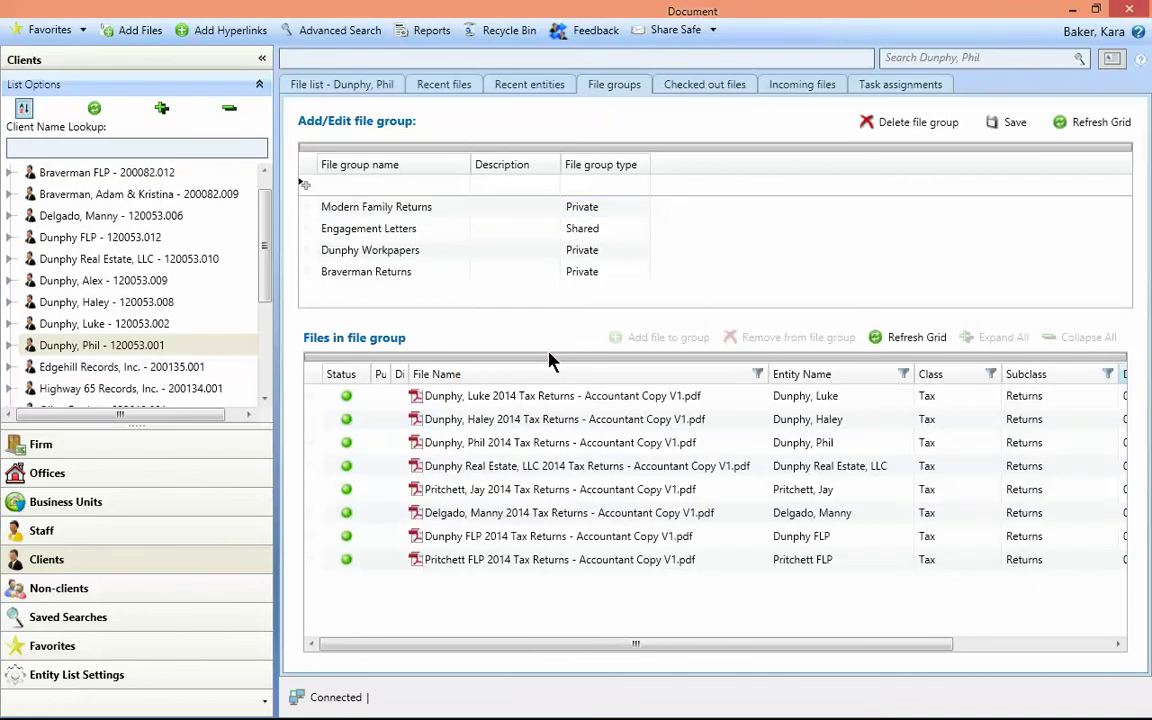
left_click(152, 204)
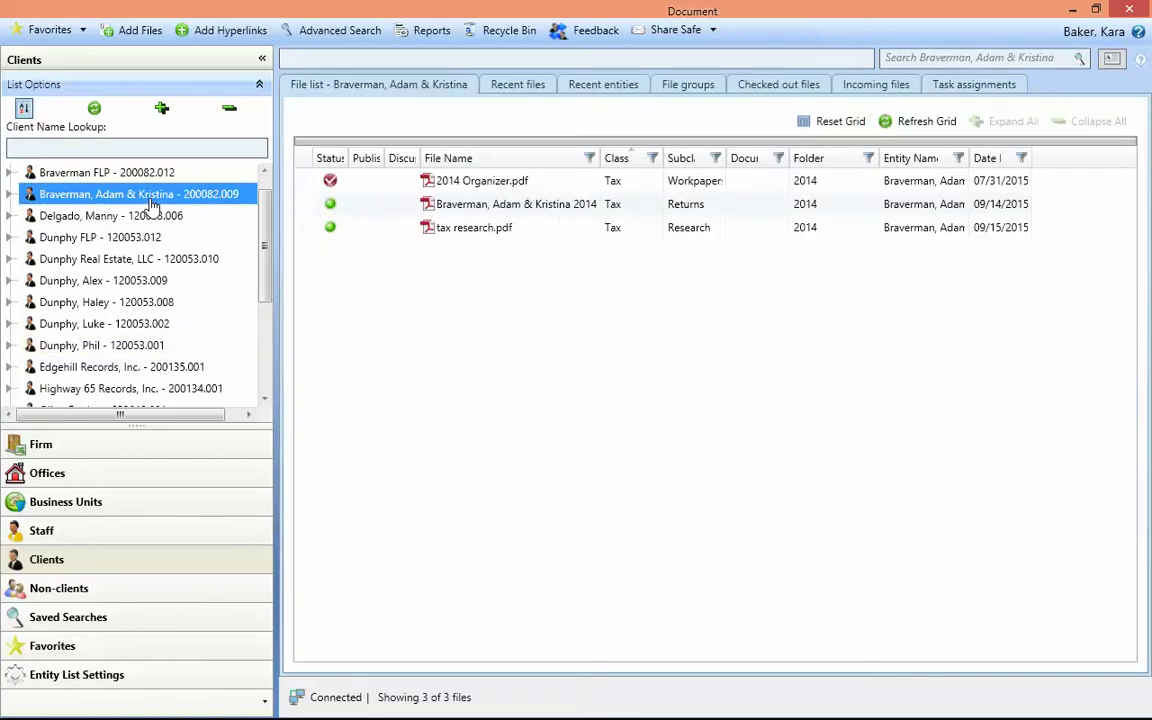
Assign the individual Braverman client's 2014 tax return to the Braverman Returns group and save
right_click(481, 211)
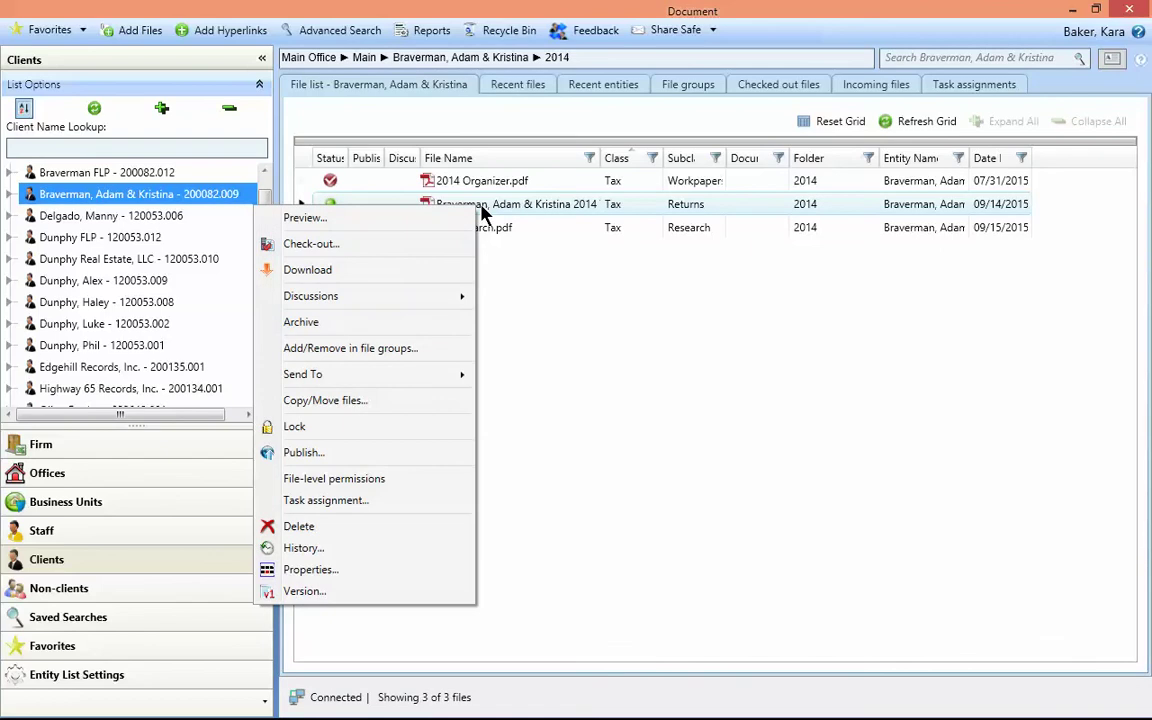
left_click(359, 355)
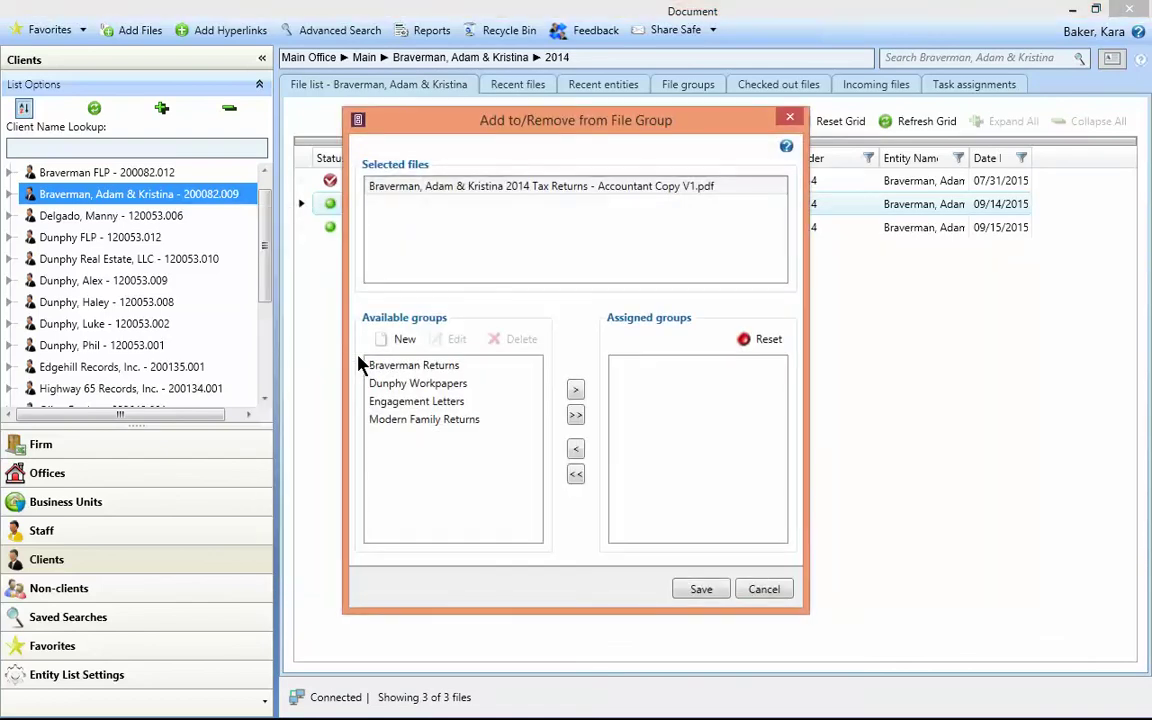
left_click(420, 368)
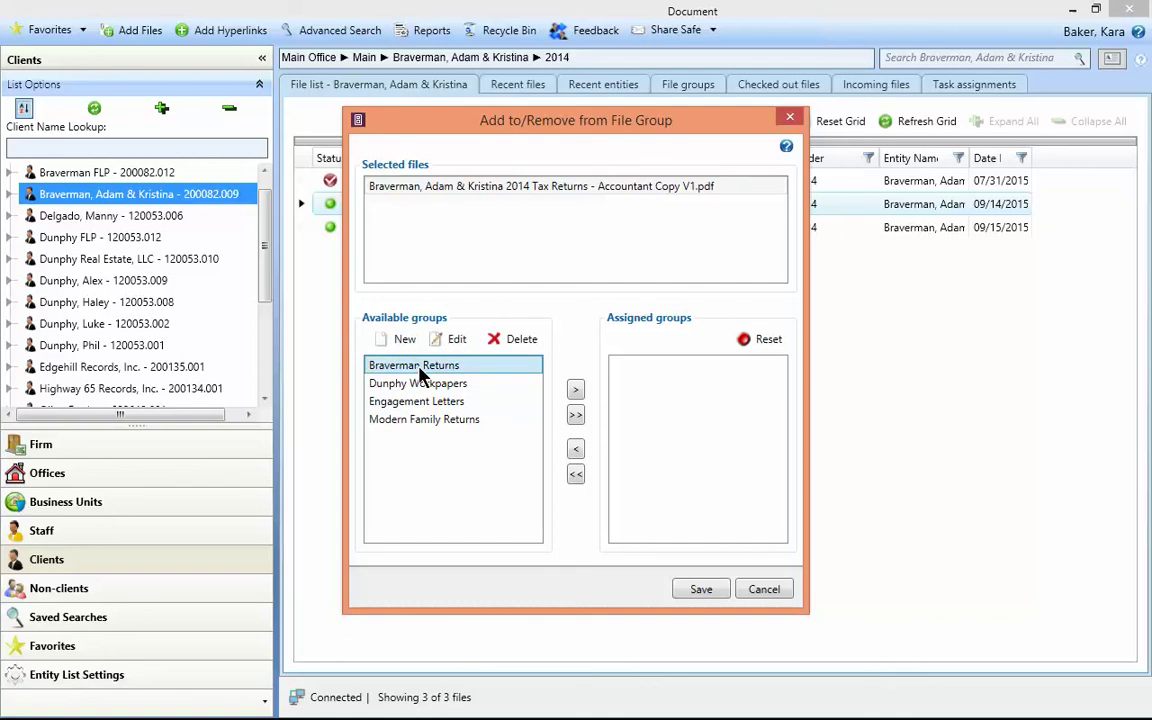
left_click(576, 390)
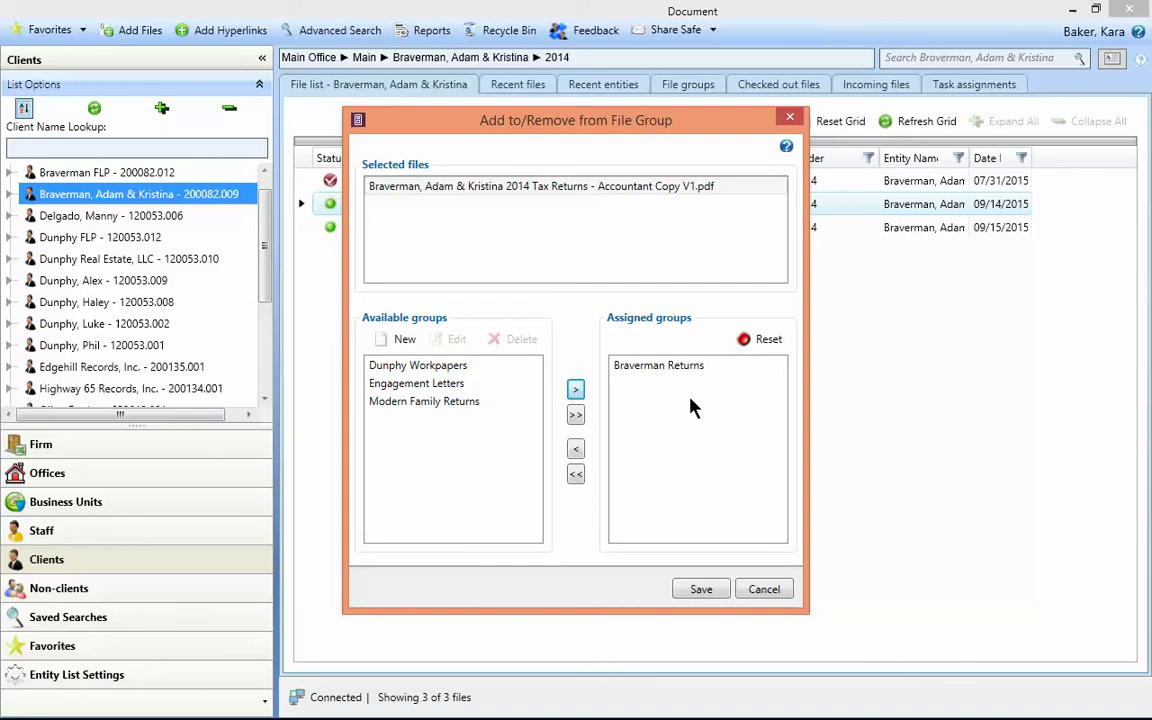
left_click(405, 341)
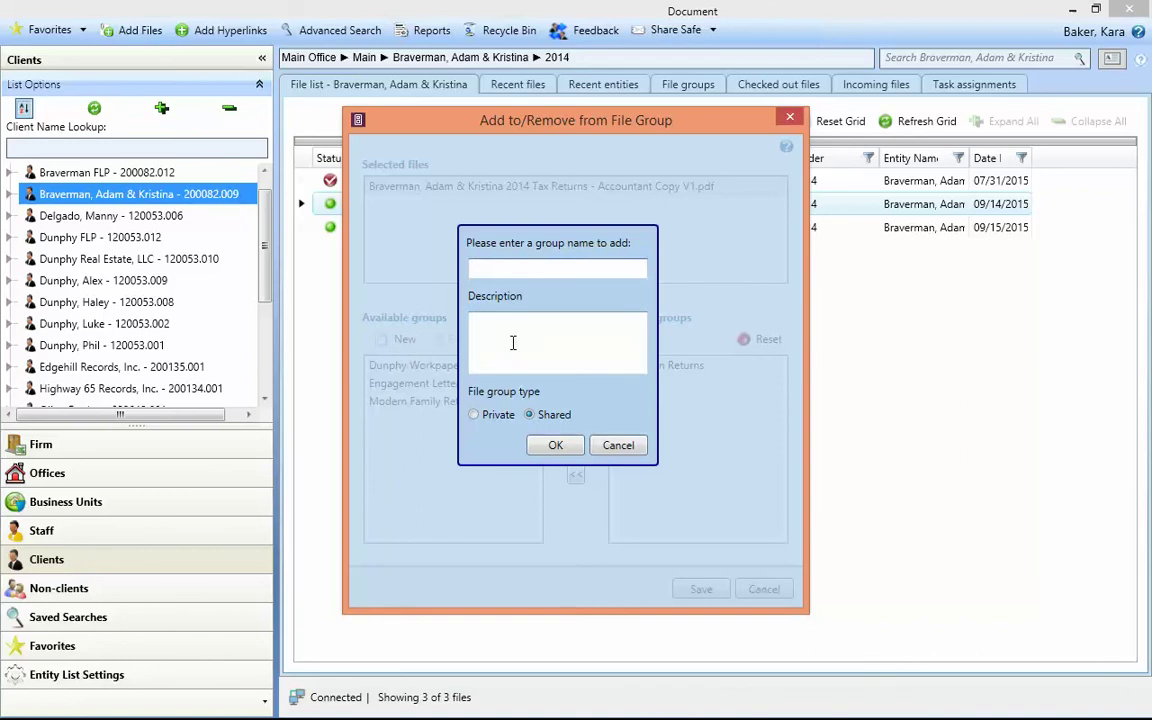
left_click(620, 446)
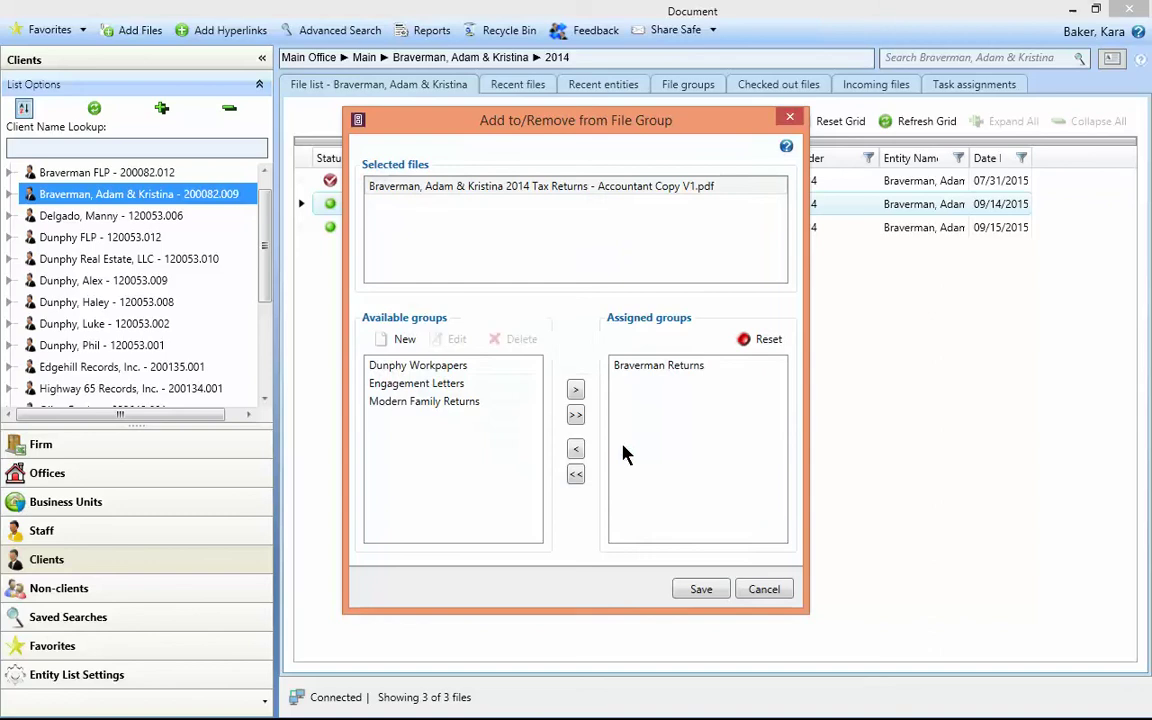
left_click(697, 591)
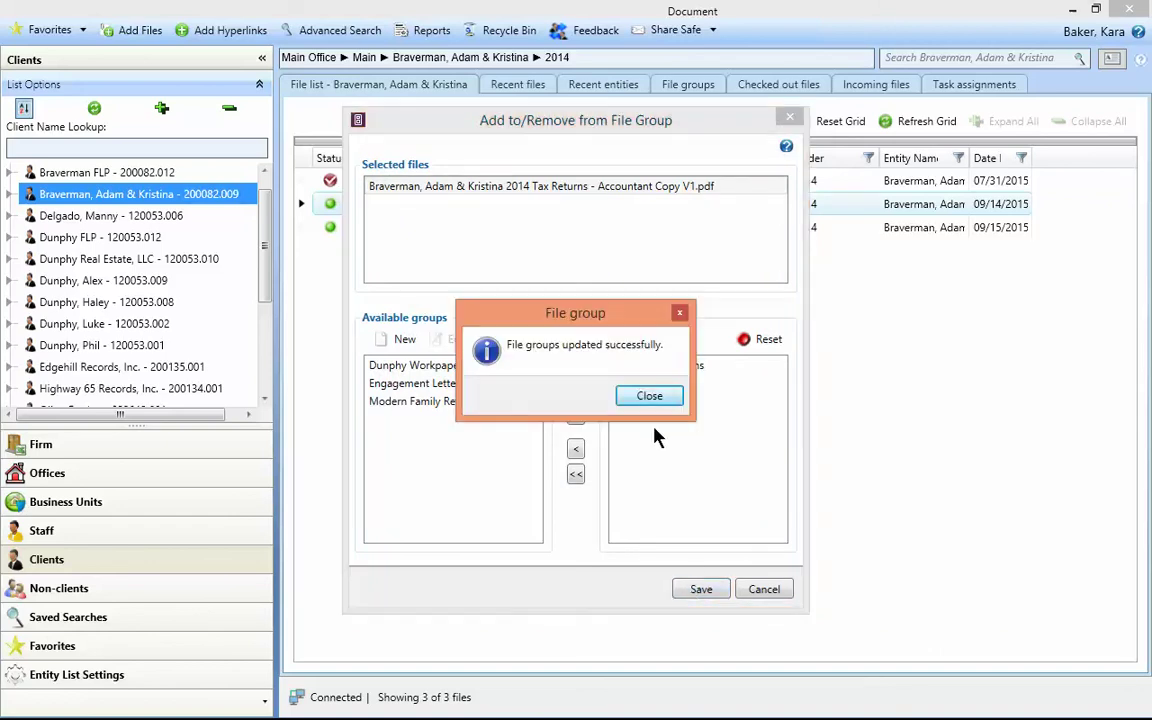
left_click(645, 398)
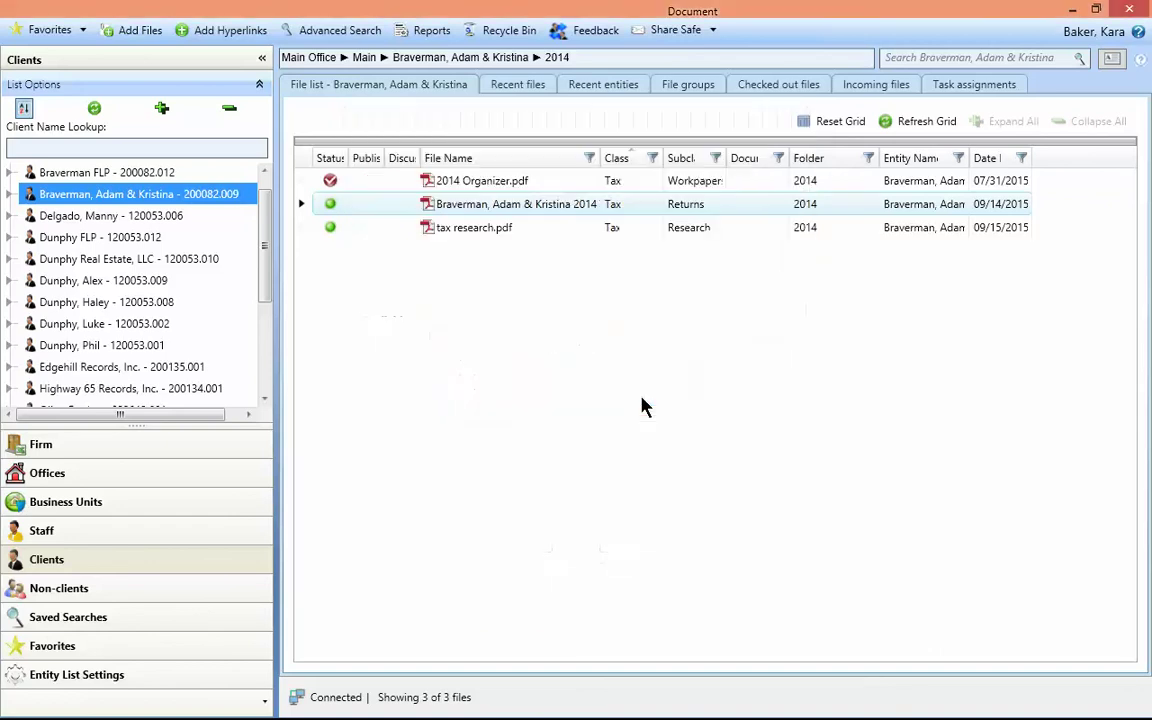
Assign Braverman FLP's 2014 Tax Returns PDF to Braverman Returns, then return to File groups
left_click(120, 176)
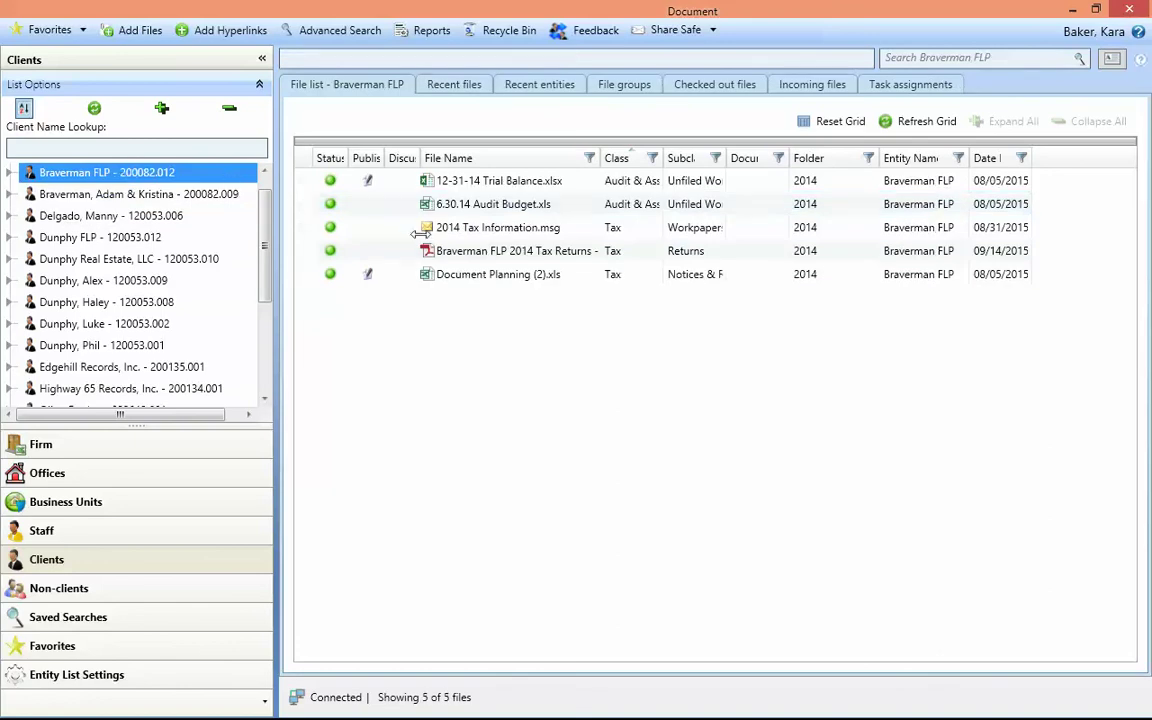
left_click(532, 256)
right_click(532, 256)
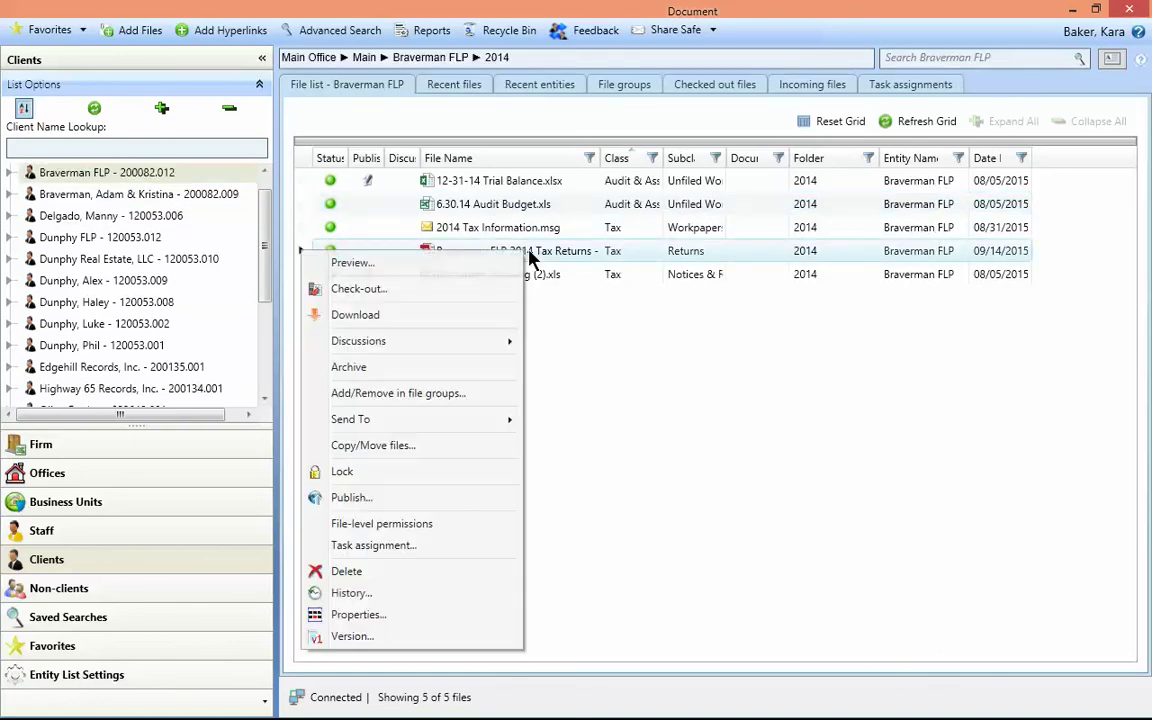
left_click(441, 398)
left_click(425, 366)
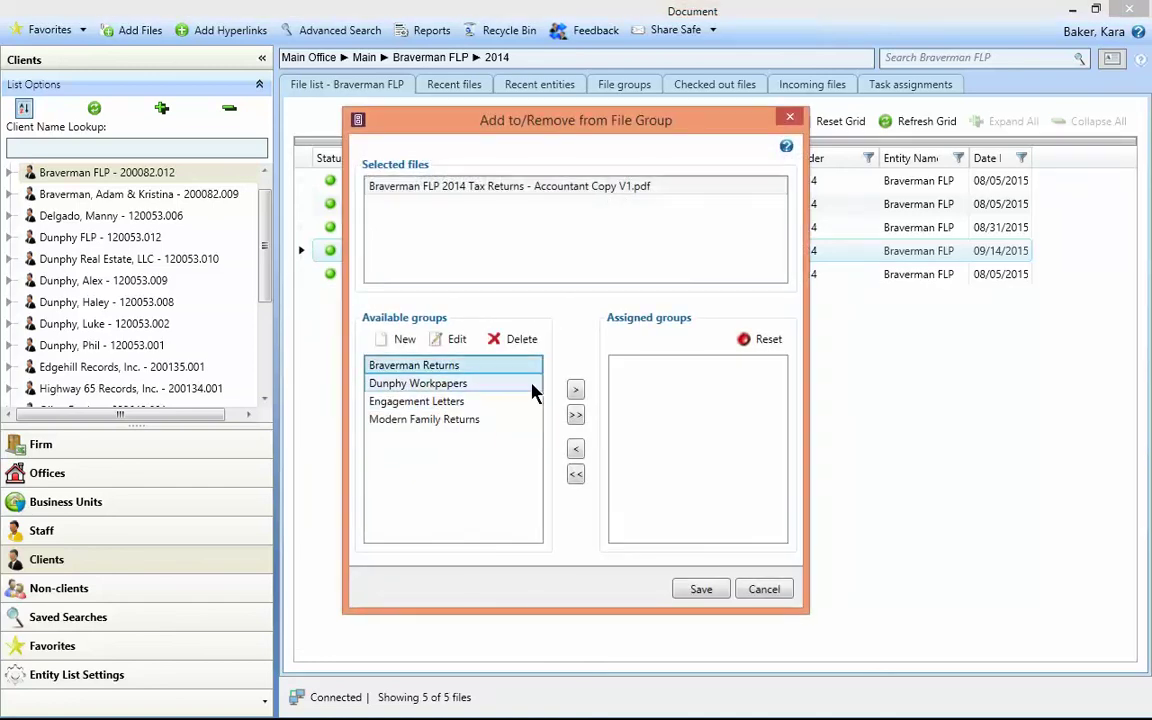
left_click(575, 389)
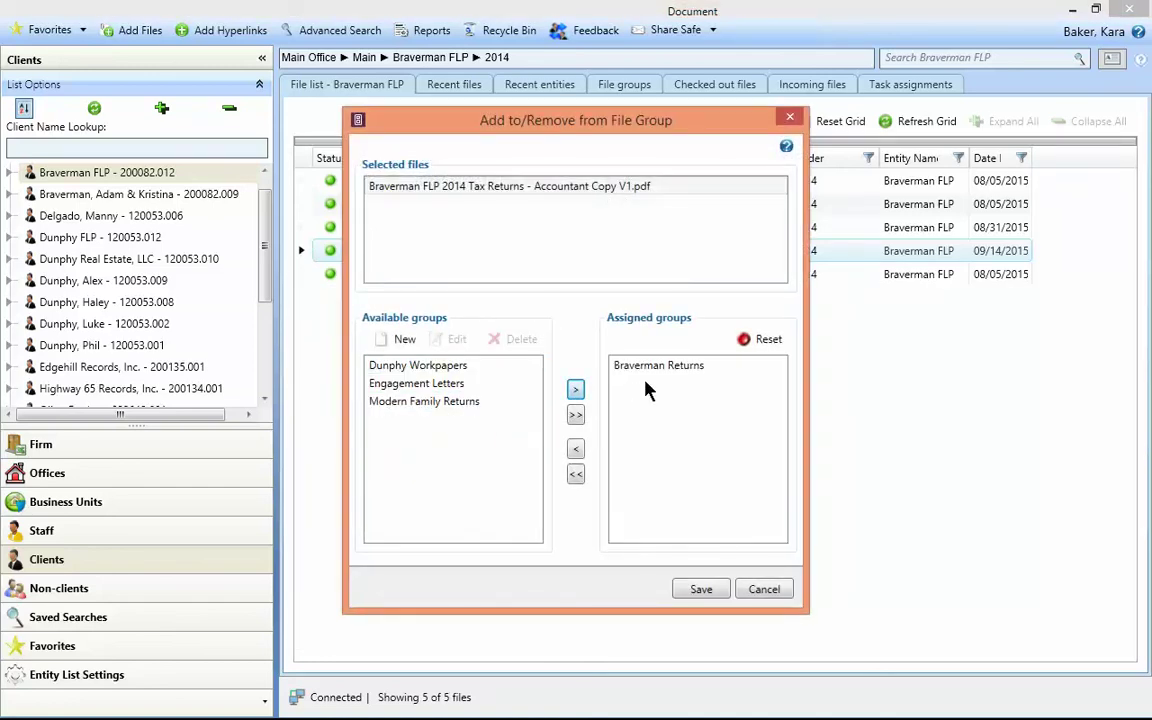
left_click(701, 589)
left_click(656, 400)
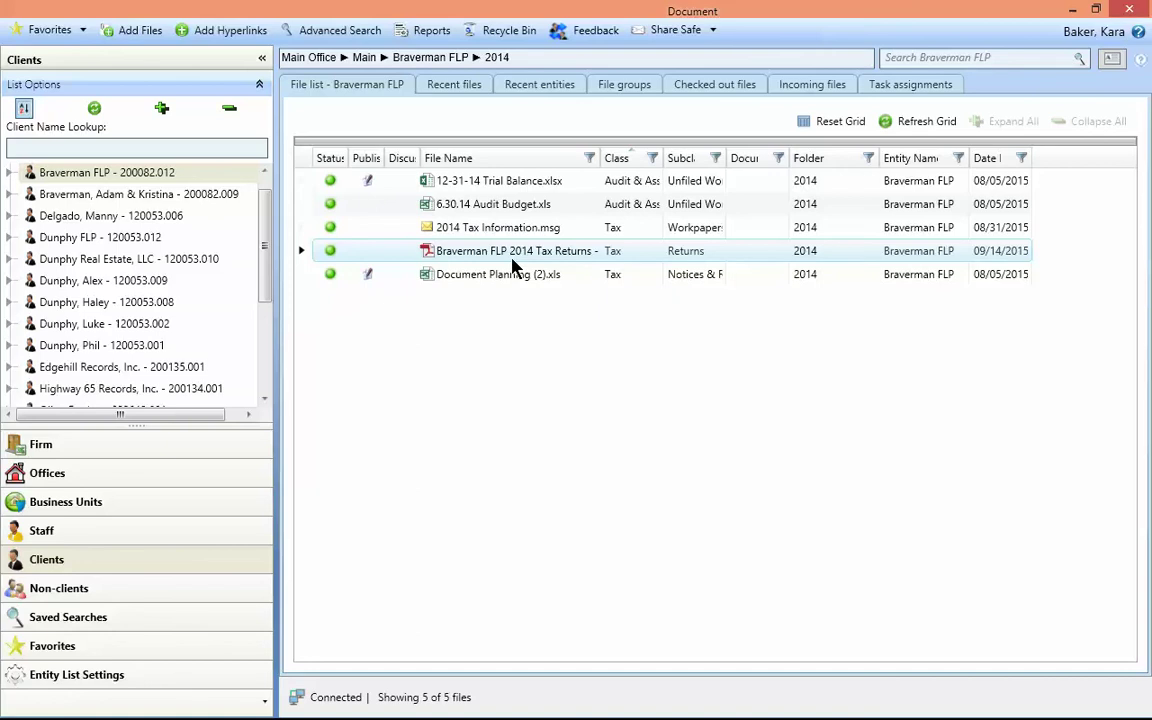
left_click(624, 86)
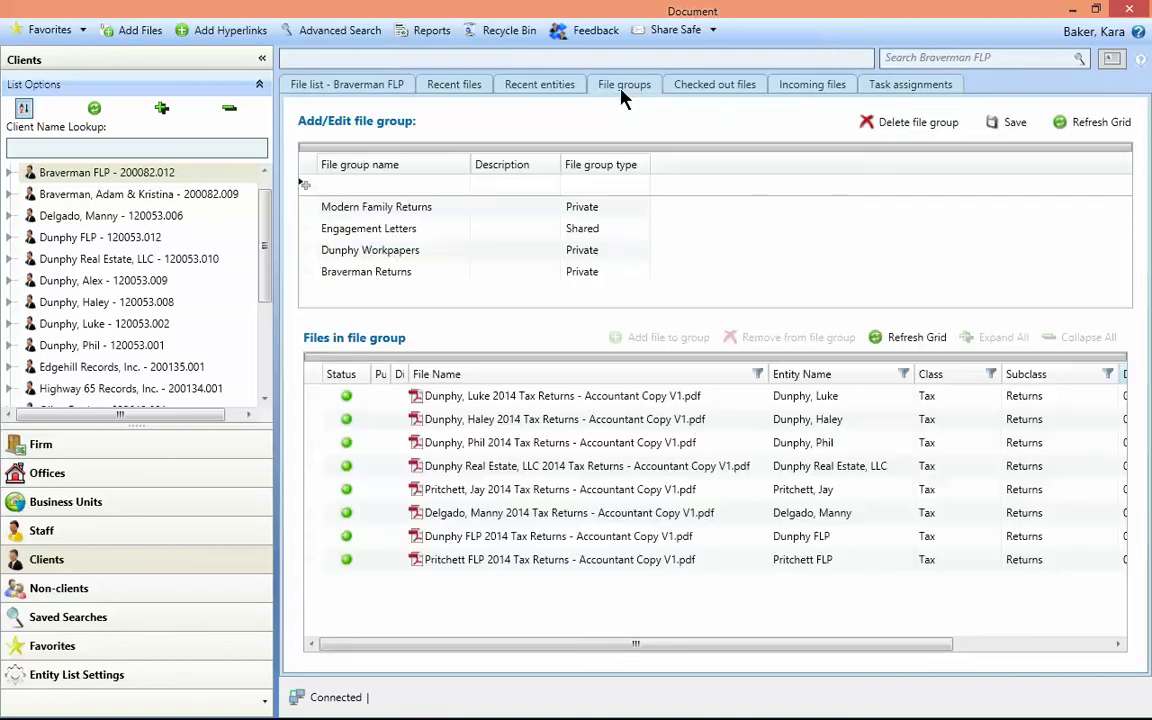
left_click(310, 274)
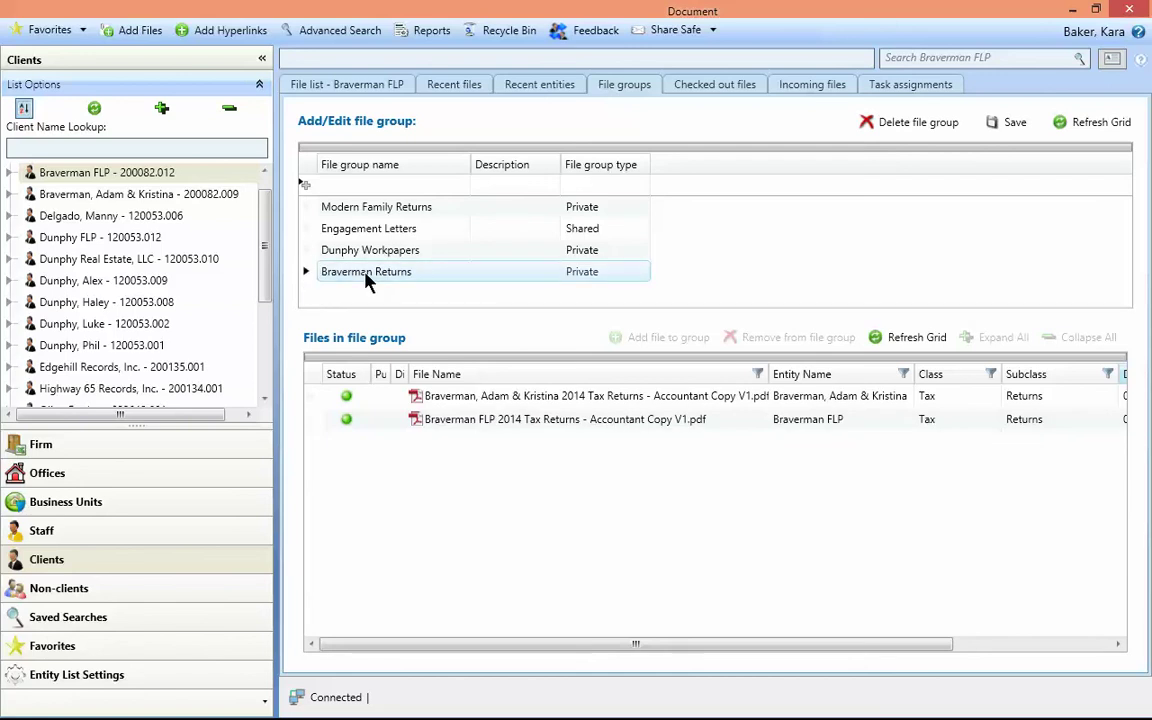
left_click(516, 403)
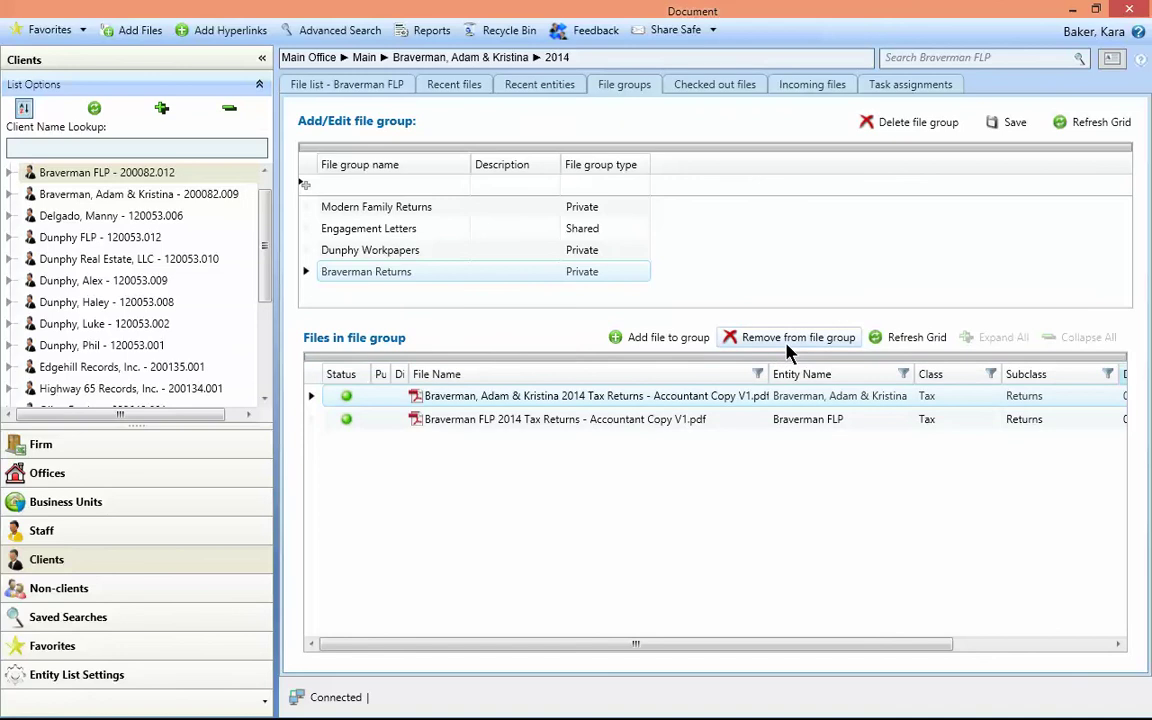
left_click(786, 346)
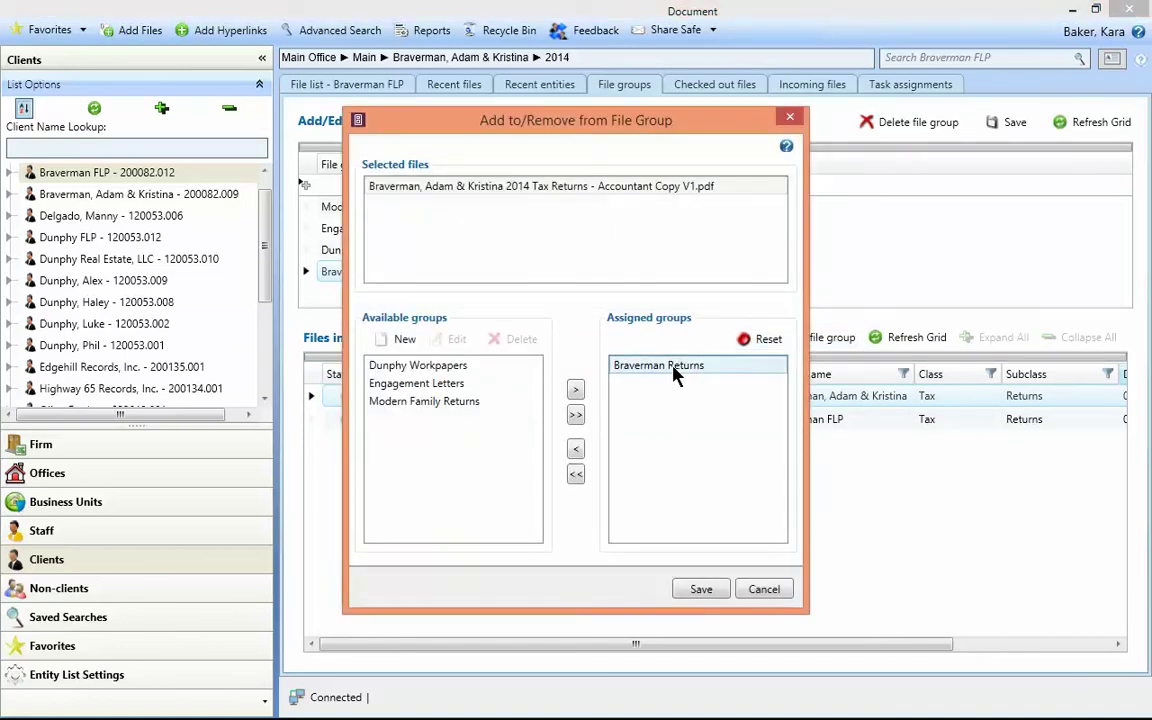
left_click(575, 449)
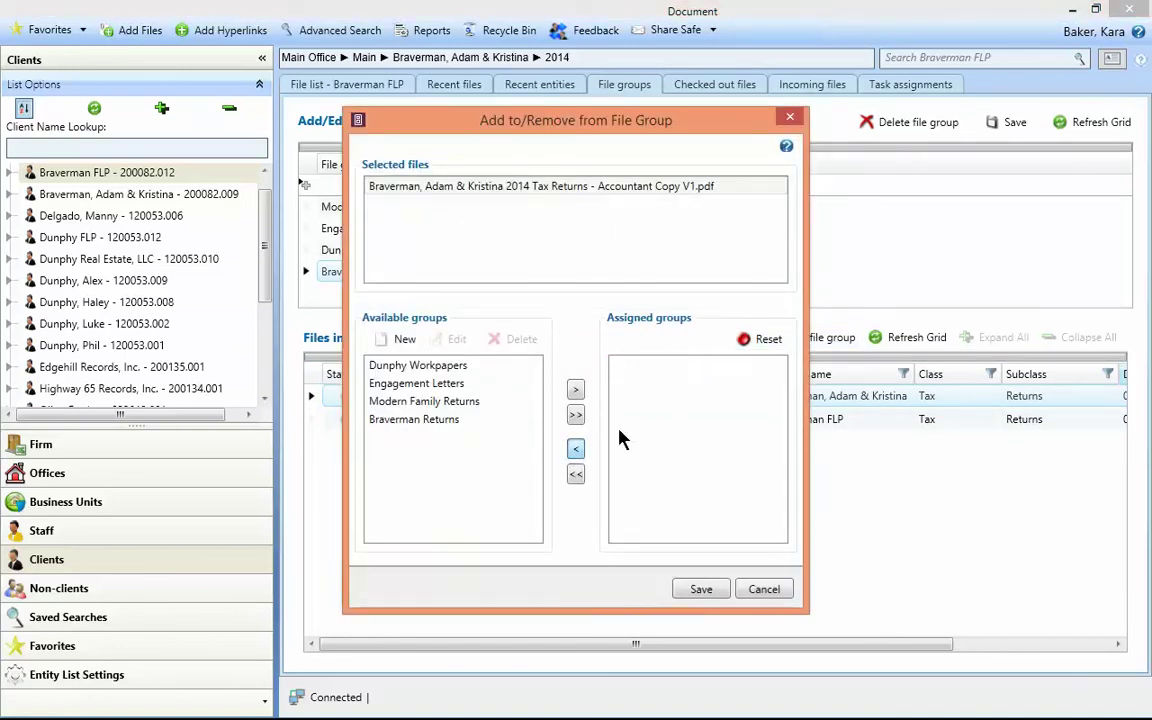
left_click(700, 590)
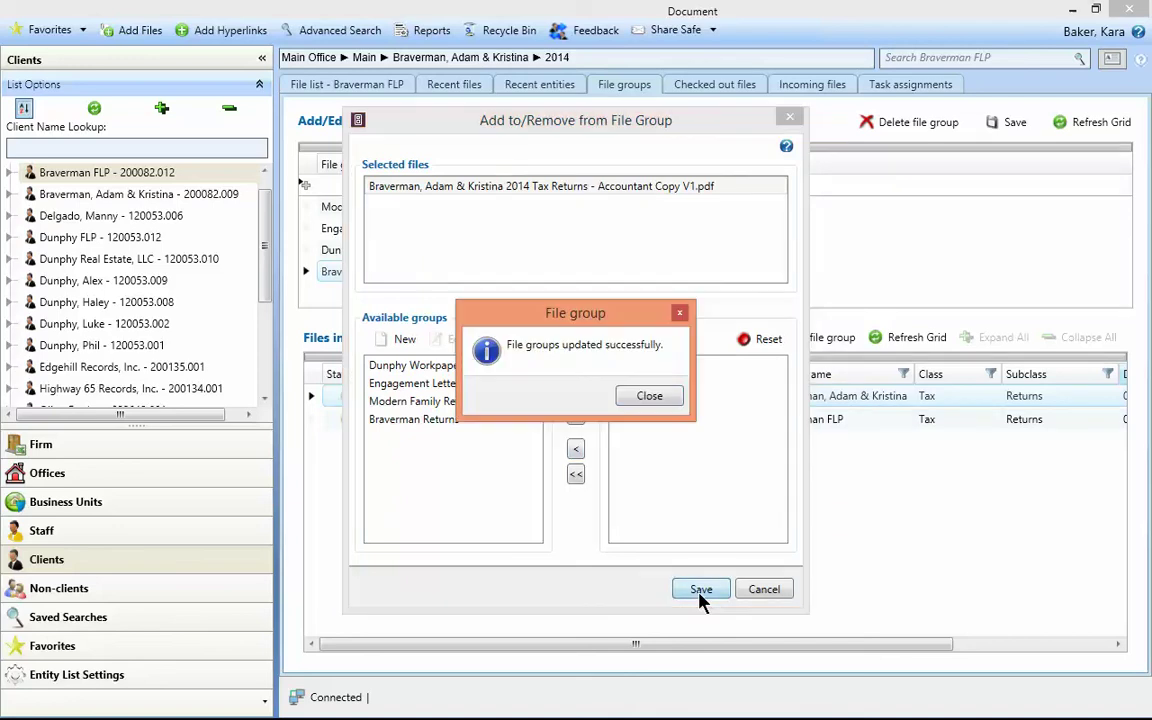
left_click(638, 398)
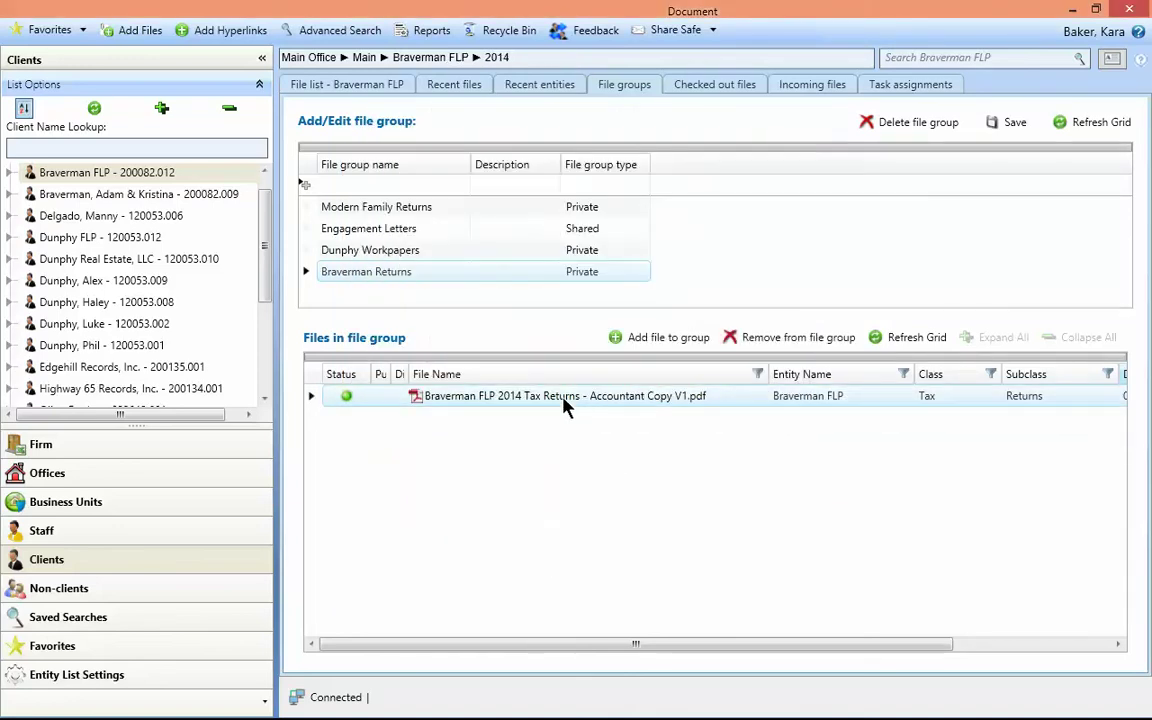
Remove the Braverman FLP tax return from the Braverman Returns group and save
right_click(565, 405)
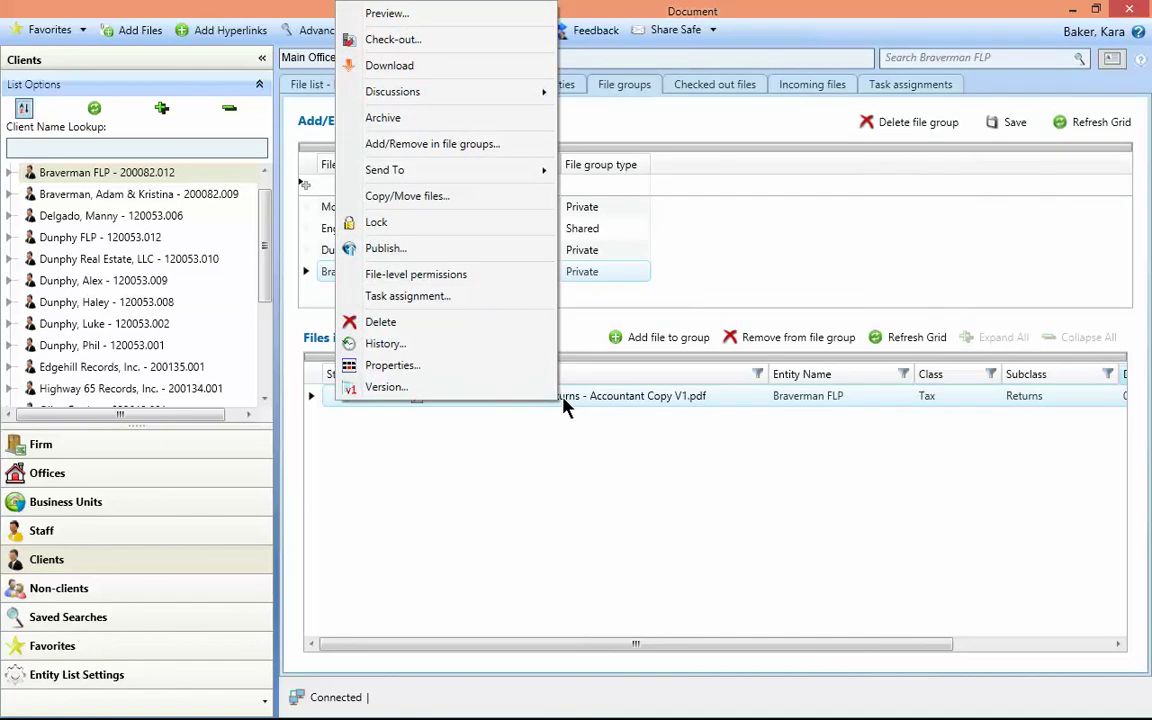
left_click(441, 145)
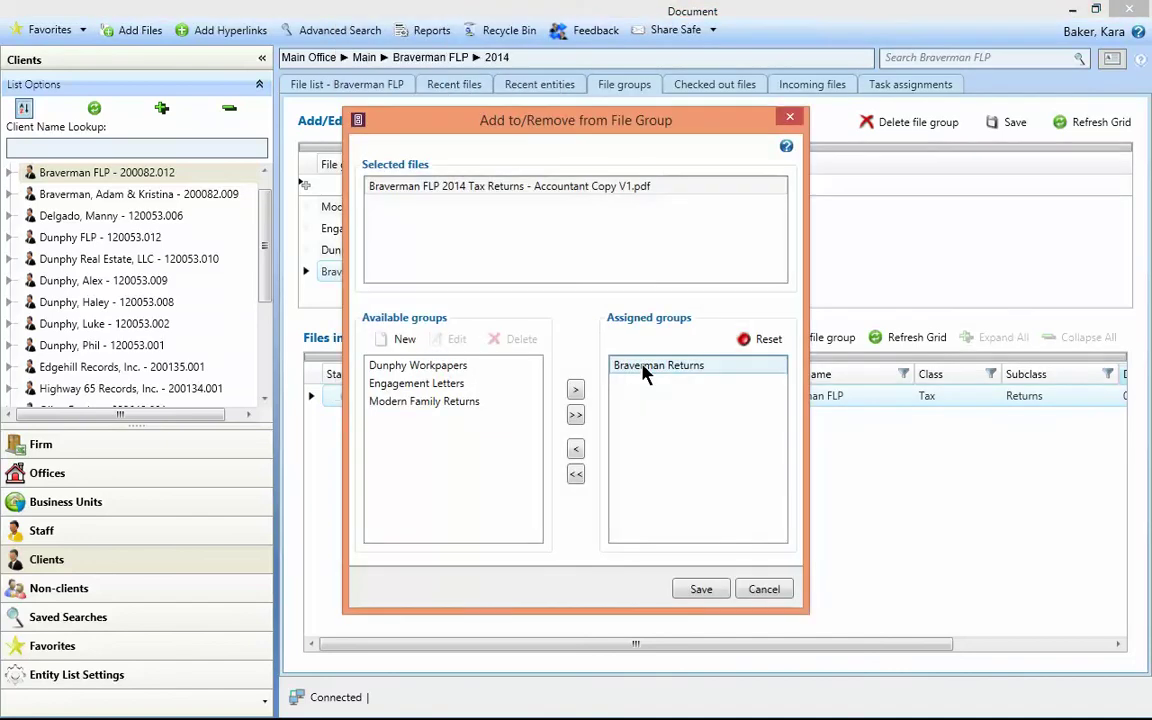
left_click(577, 451)
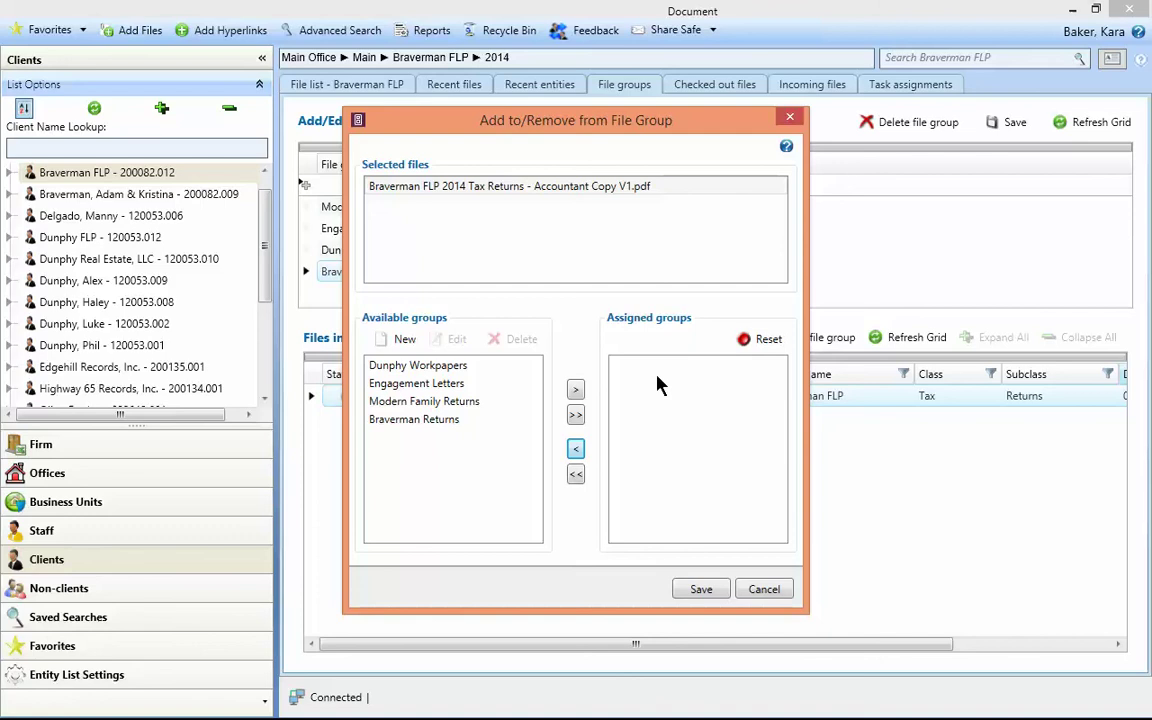
left_click(704, 591)
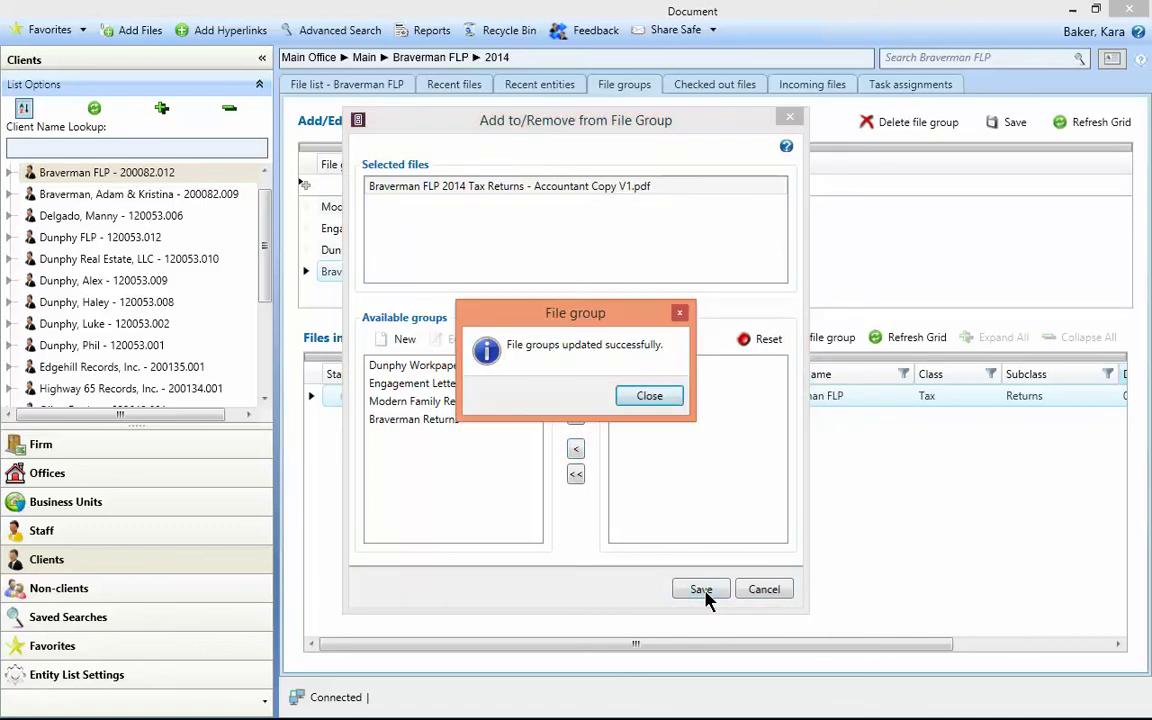
Delete the empty Braverman Returns group, leaving three file groups listed
left_click(632, 404)
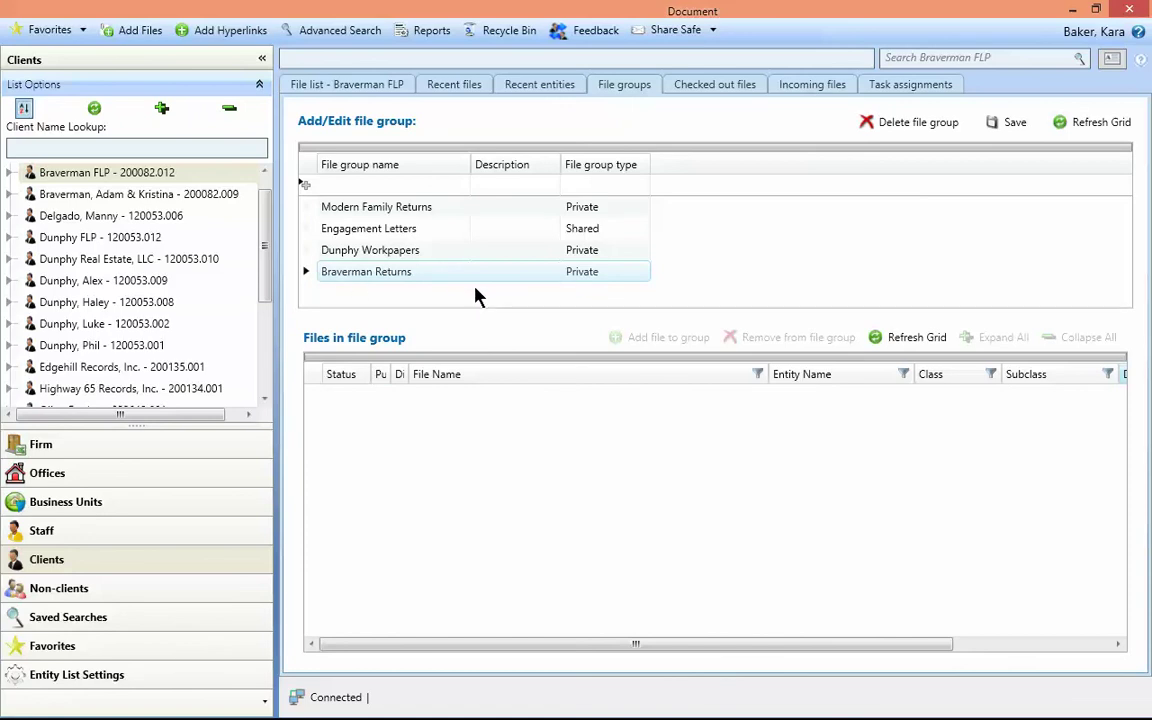
left_click(925, 135)
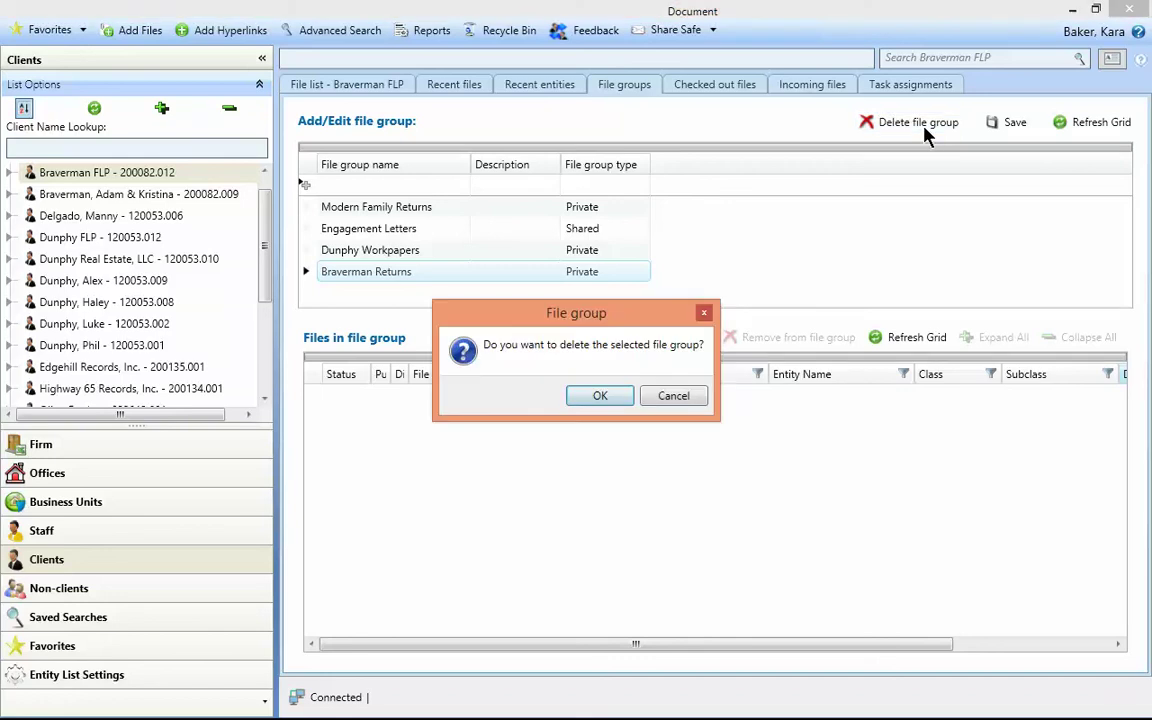
left_click(600, 397)
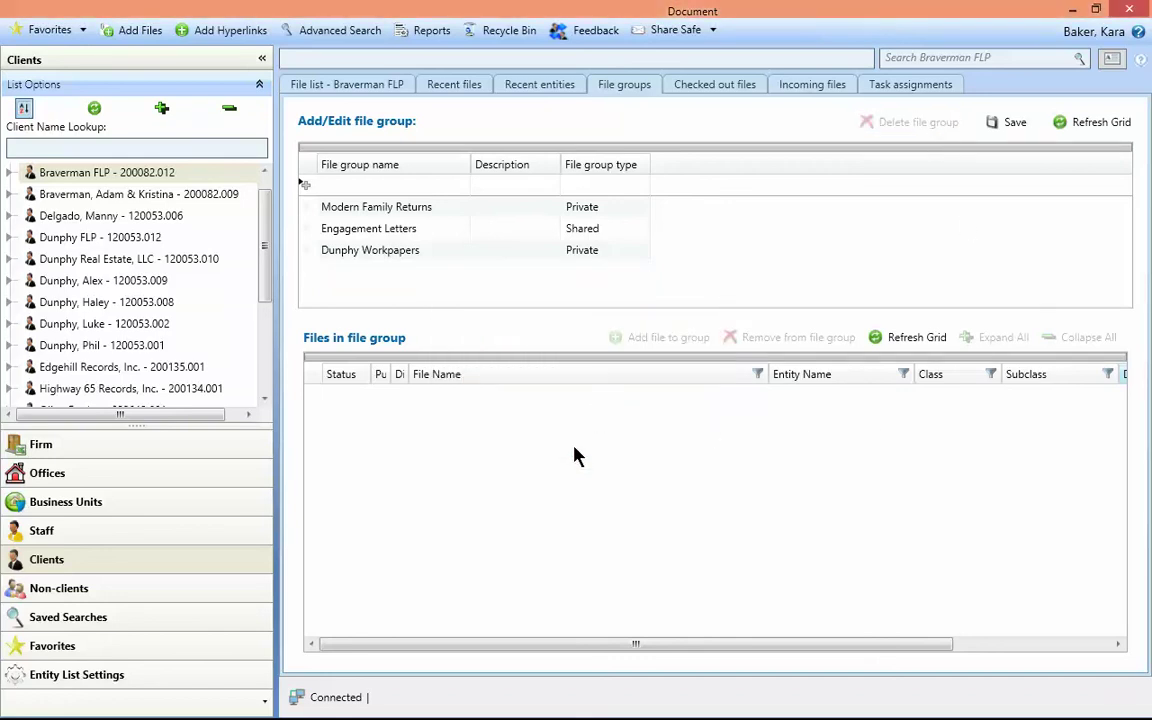